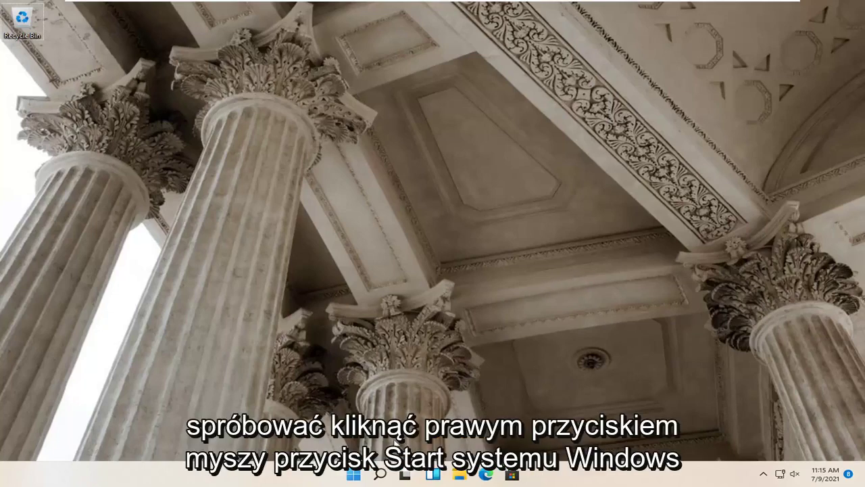
Step: Navigate Settings to System > Troubleshoot > Other troubleshooters and find the Bluetooth entry
right_click(349, 478)
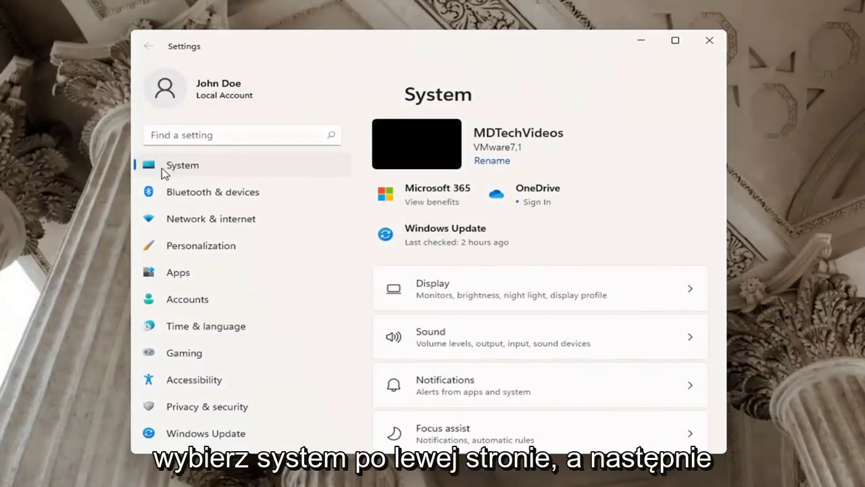
scroll(457, 324, "down", 3)
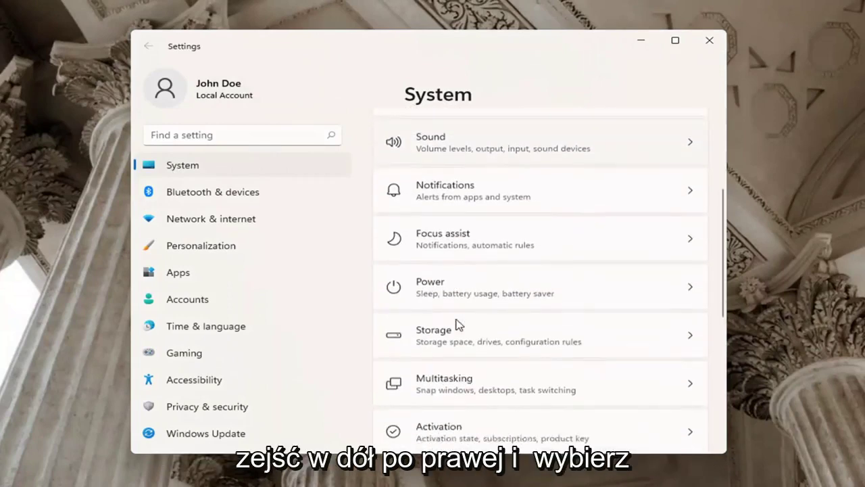
scroll(458, 365, "down", 2)
left_click(446, 367)
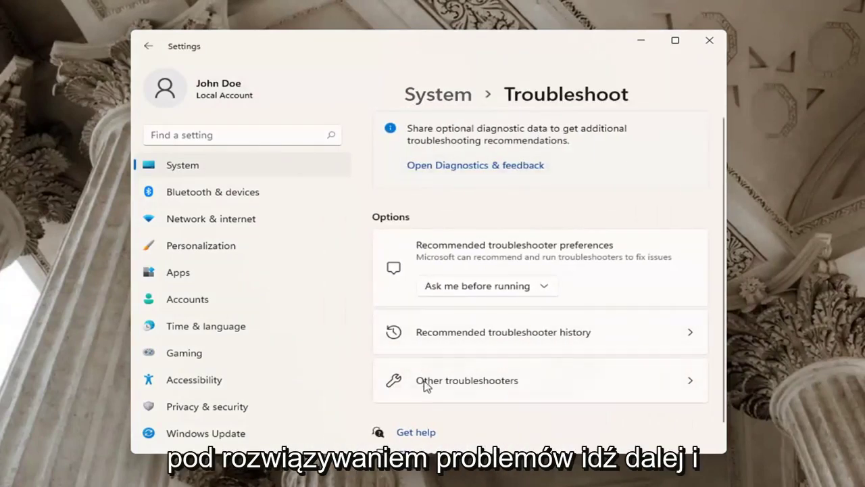
left_click(478, 383)
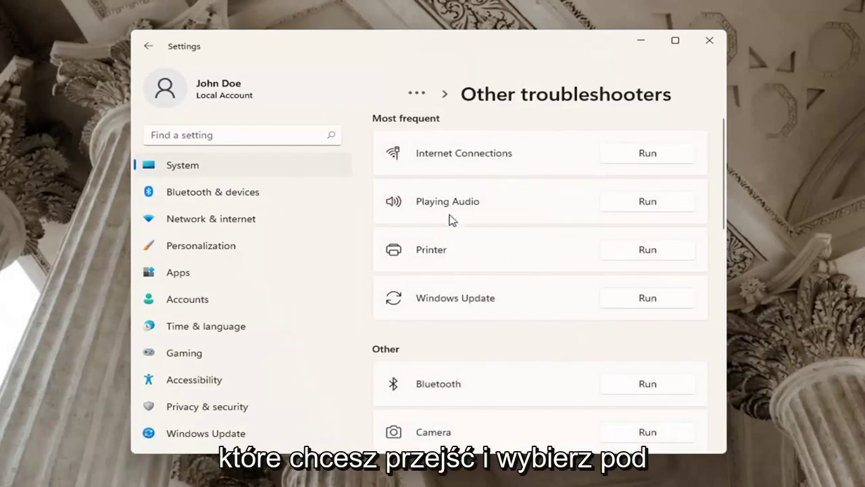
scroll(438, 343, "down", 1)
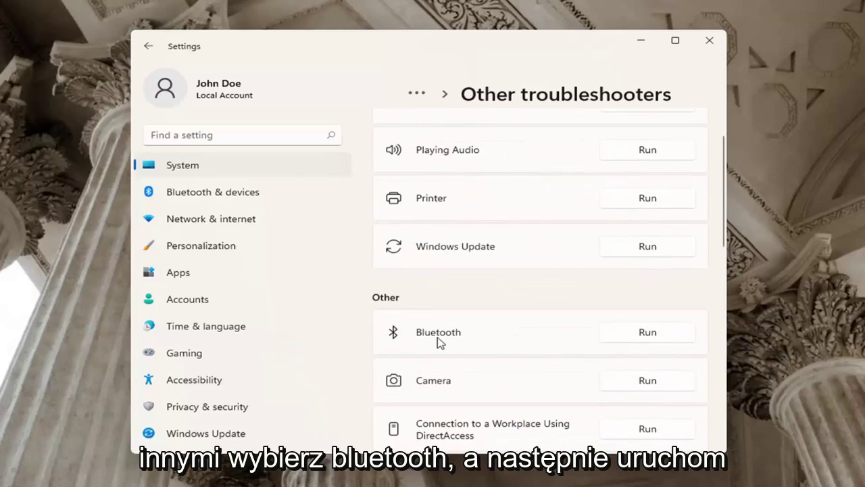
Step: Run the Bluetooth troubleshooter and continue to its results reporting the device lacks Bluetooth
left_click(642, 334)
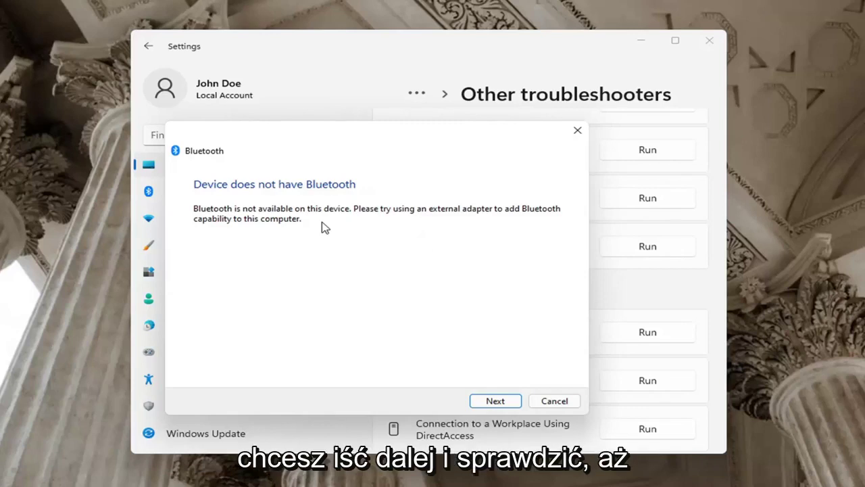
left_click(498, 402)
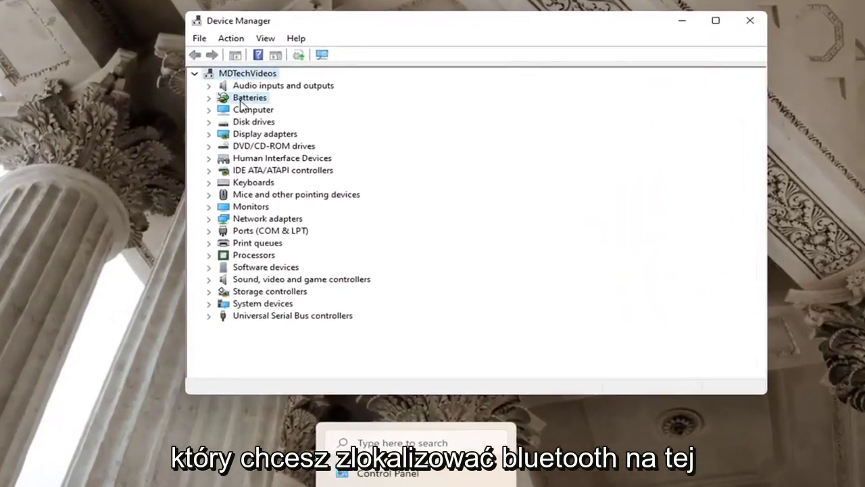
Step: Expand Batteries in Device Manager, check the Microsoft AC Adapter's actions, then collapse Batteries
double_click(247, 98)
left_click(281, 112)
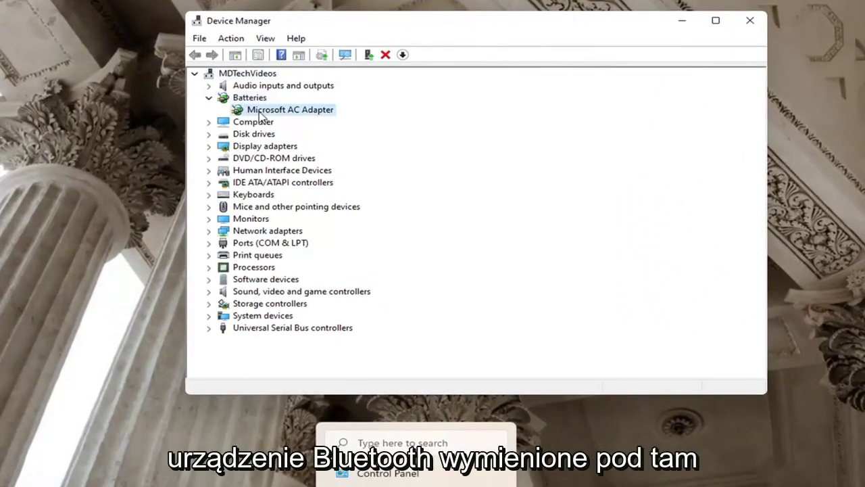
right_click(273, 111)
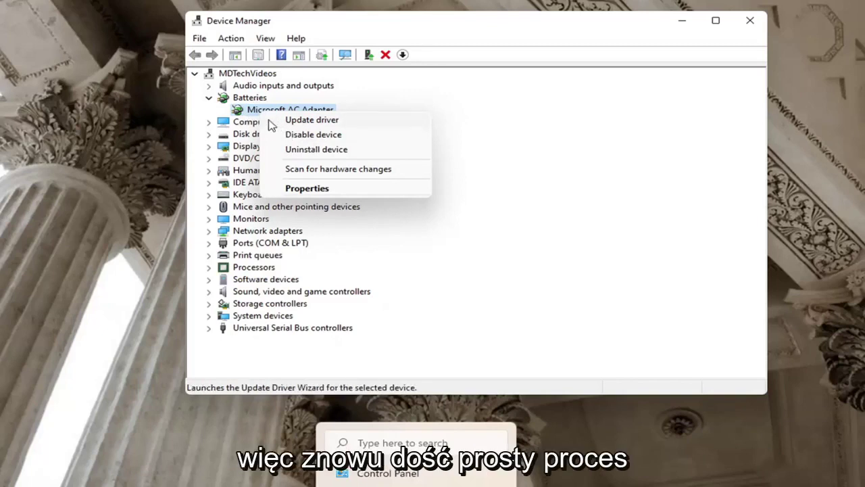
left_click(195, 109)
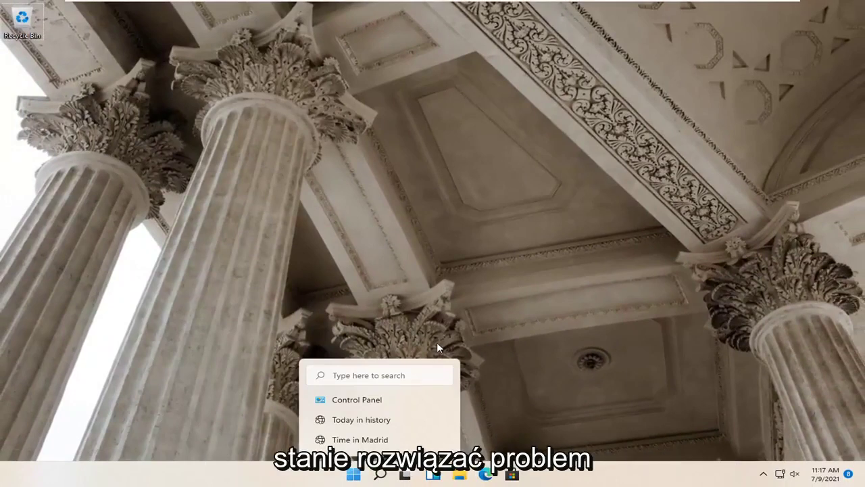
Step: Go to Settings > Bluetooth & devices and attempt to add a Bluetooth device
left_click(358, 478)
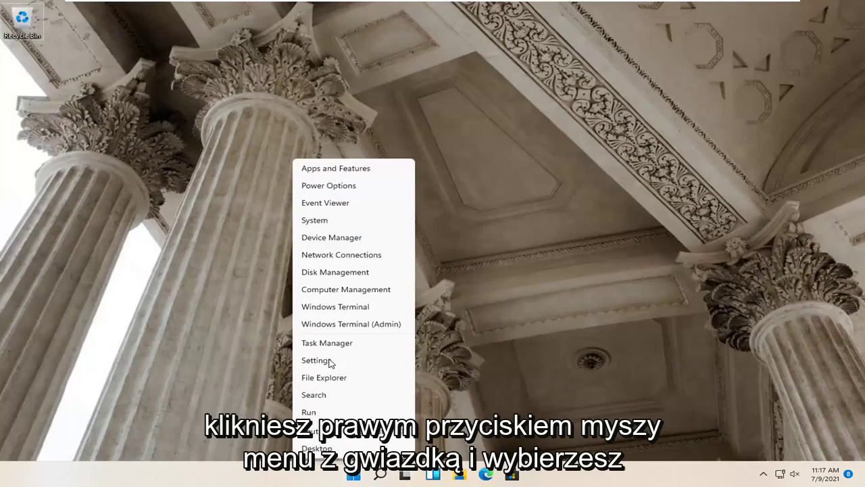
left_click(323, 362)
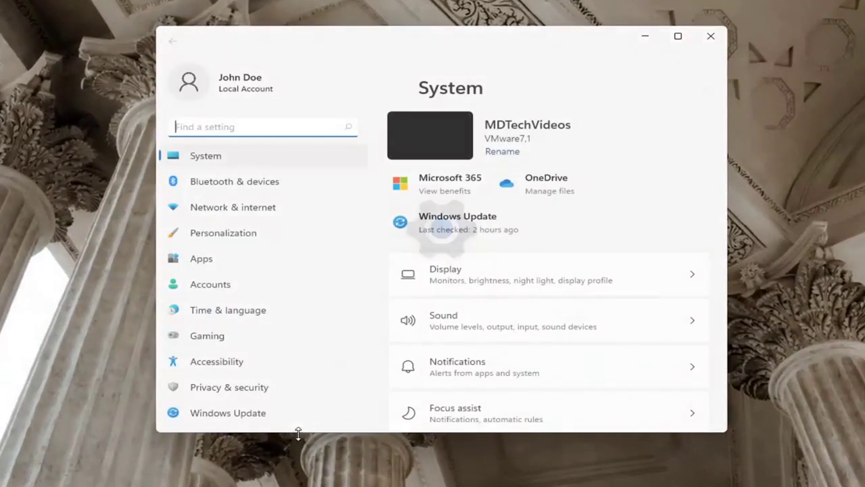
left_click(214, 183)
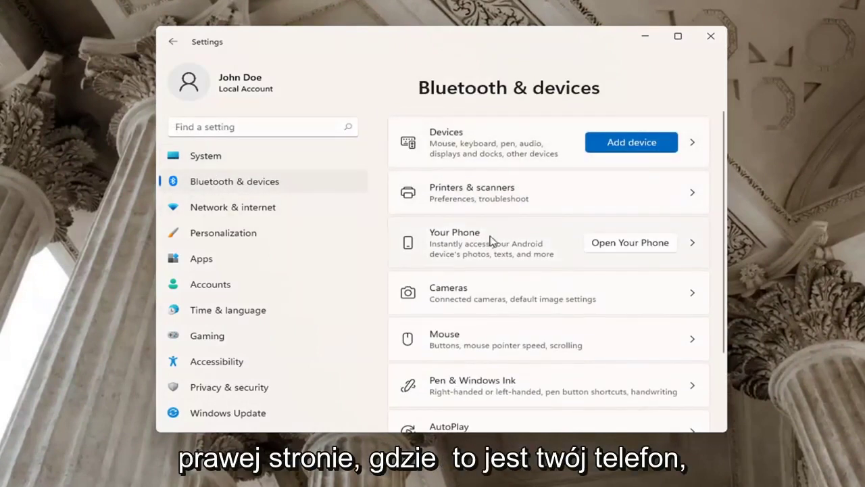
scroll(521, 248, "down", 2)
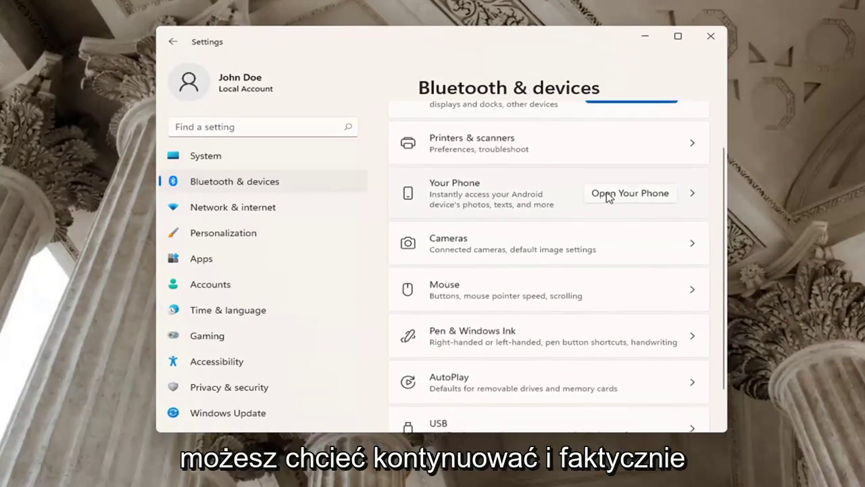
scroll(610, 195, "down", 1)
scroll(612, 216, "up", 2)
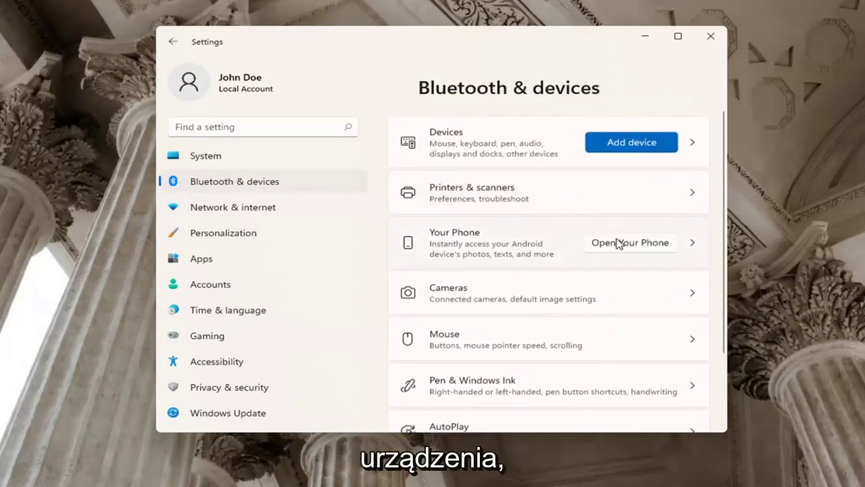
left_click(616, 145)
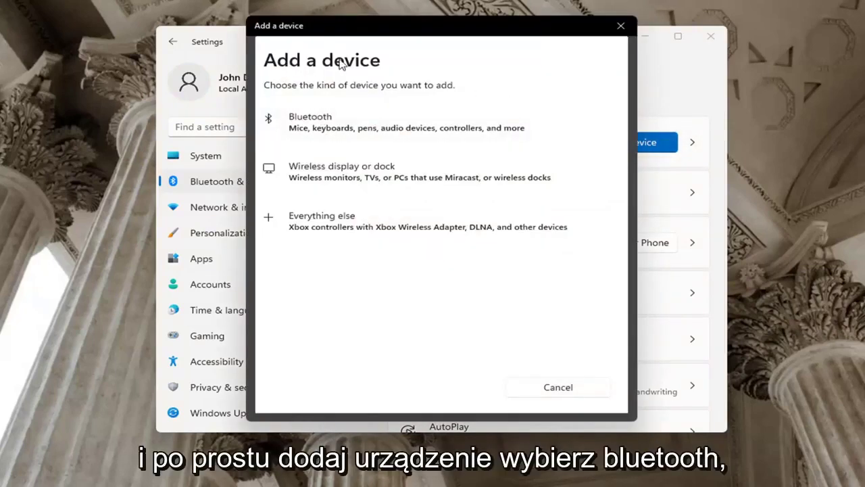
left_click(351, 132)
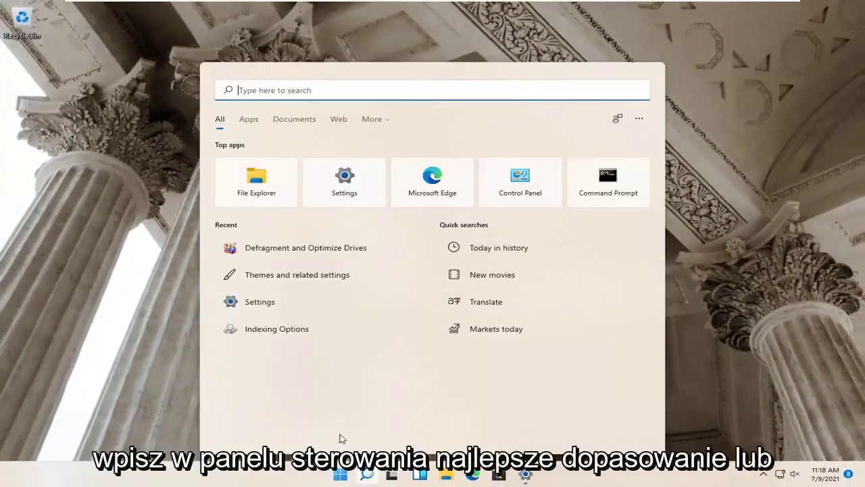
Step: Search 'control panel', set View by to Category, and open Network and Internet > Network and Sharing Center
type("control panel")
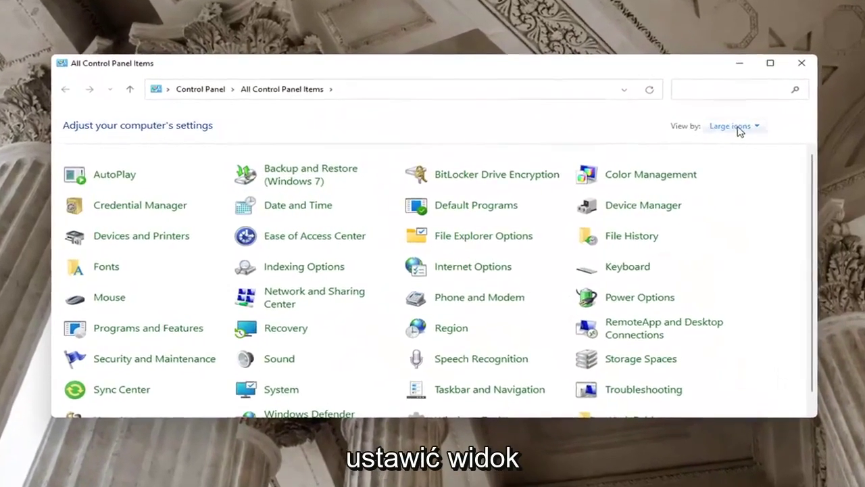
left_click(740, 128)
left_click(744, 138)
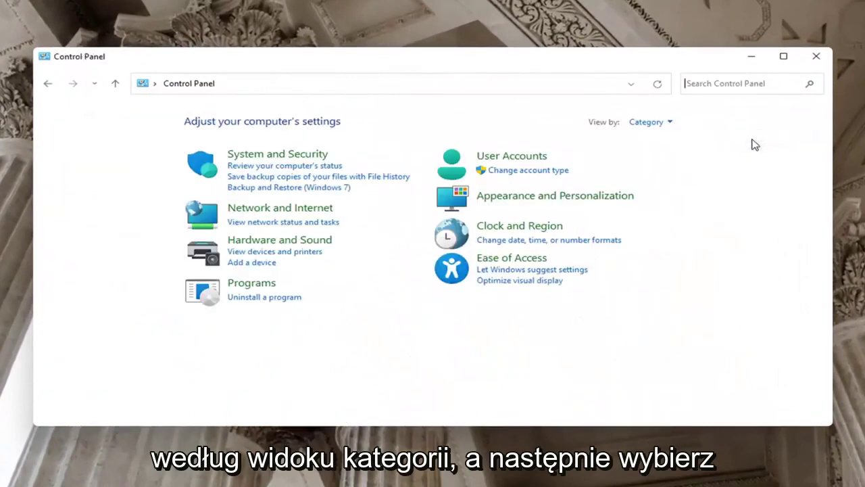
left_click(311, 209)
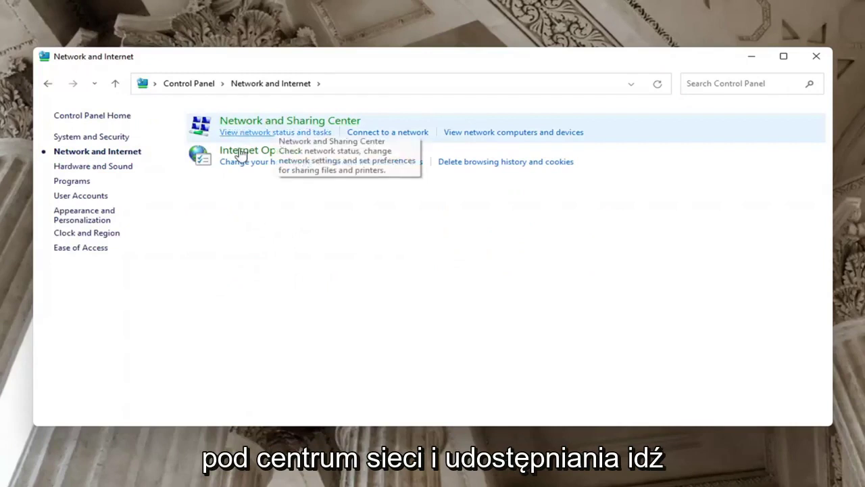
left_click(321, 121)
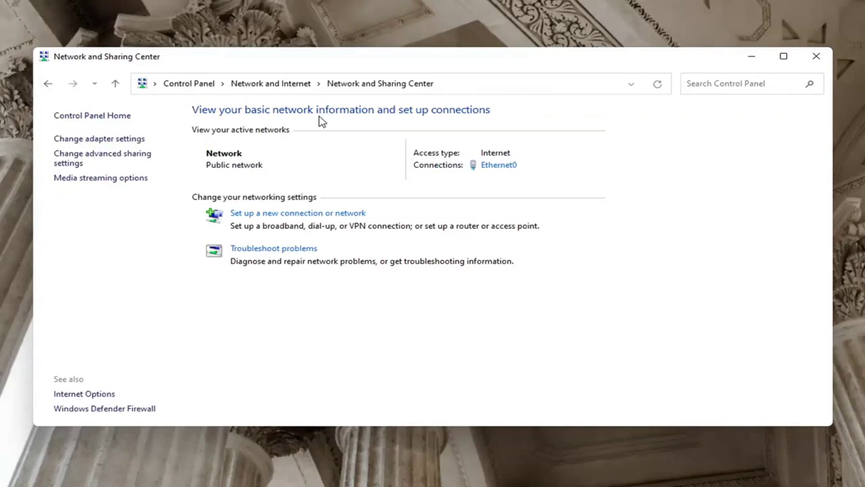
Step: In Advanced sharing settings, keep Guest or Public discovery off, enable Private file and printer sharing, and save
left_click(86, 160)
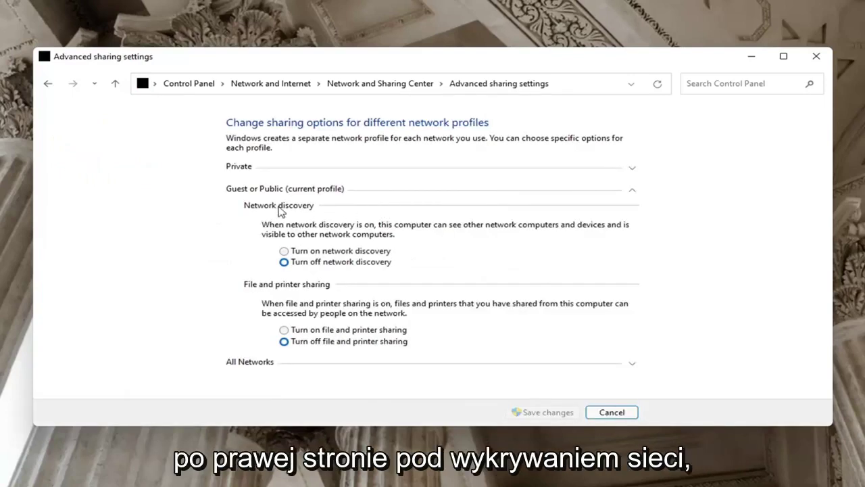
left_click(283, 250)
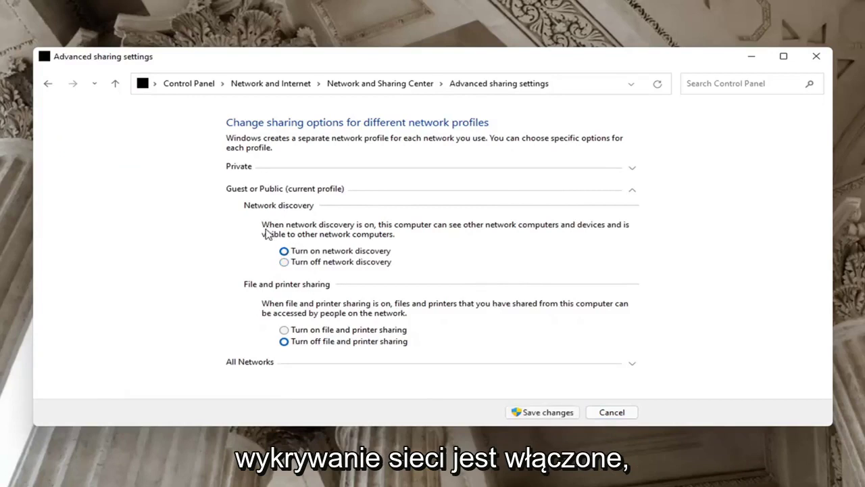
left_click(282, 263)
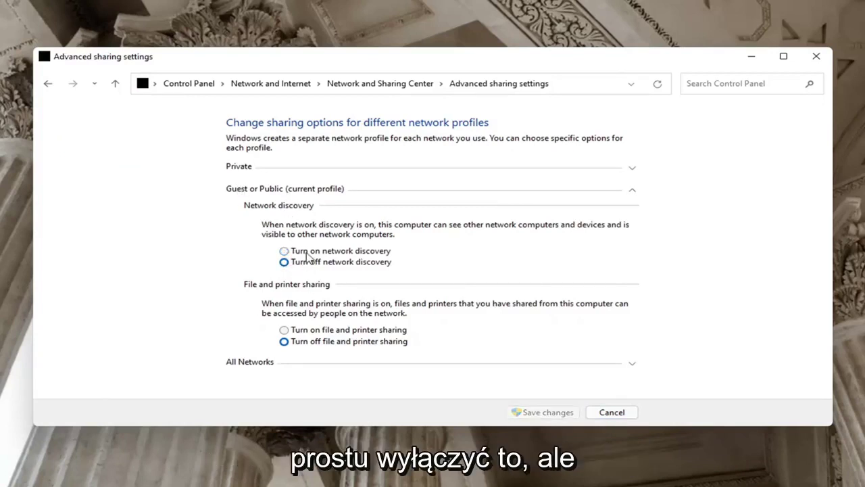
left_click(290, 168)
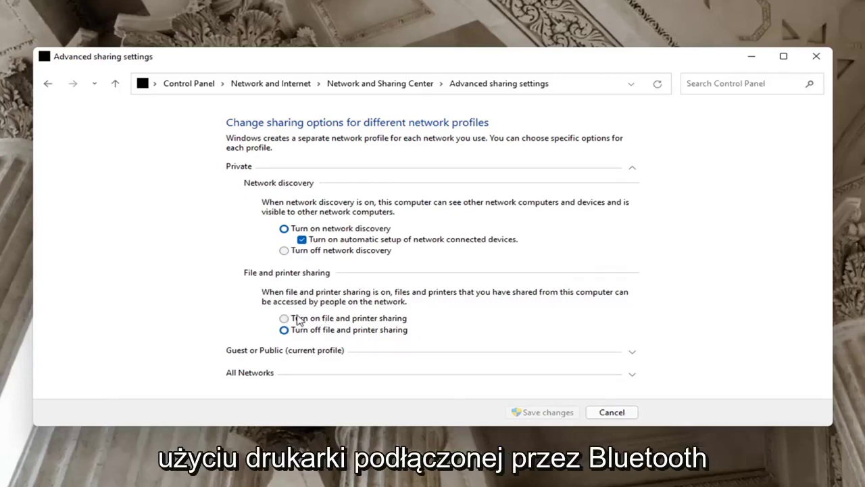
left_click(289, 319)
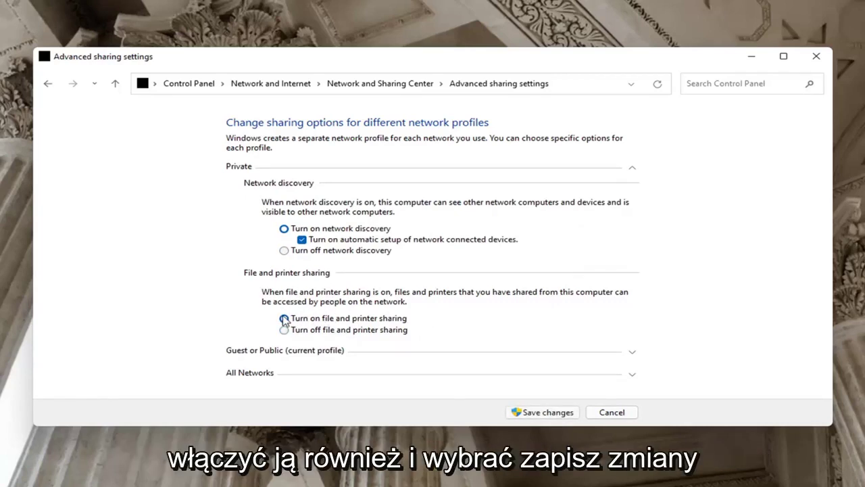
left_click(530, 411)
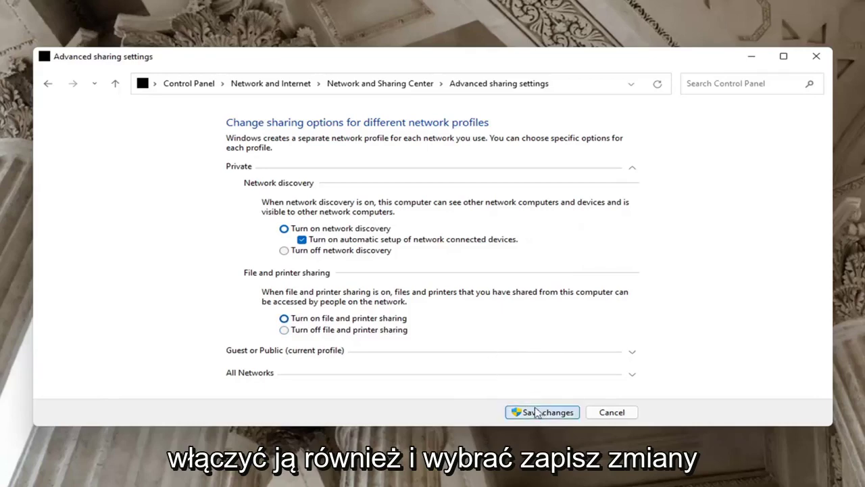